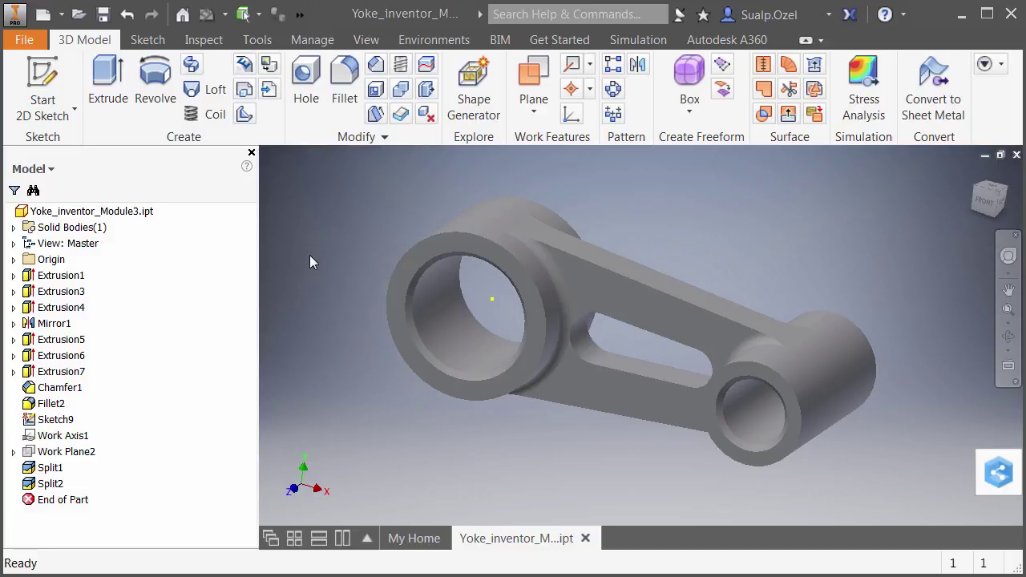
Step: Launch the active yoke model in Simulation Mechanical, declining to import work points and 3D sketches
left_click(643, 38)
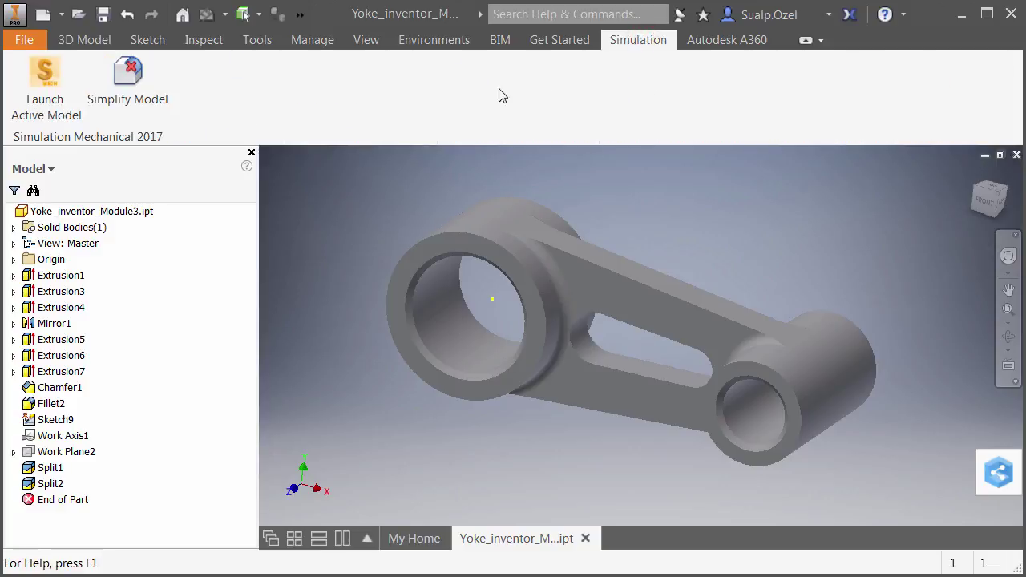
left_click(47, 80)
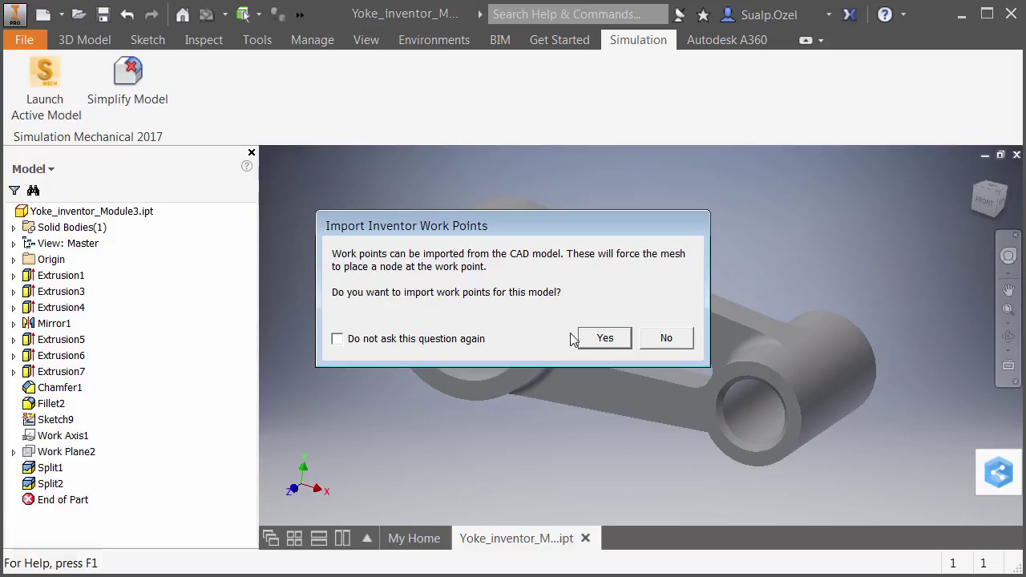
left_click(666, 338)
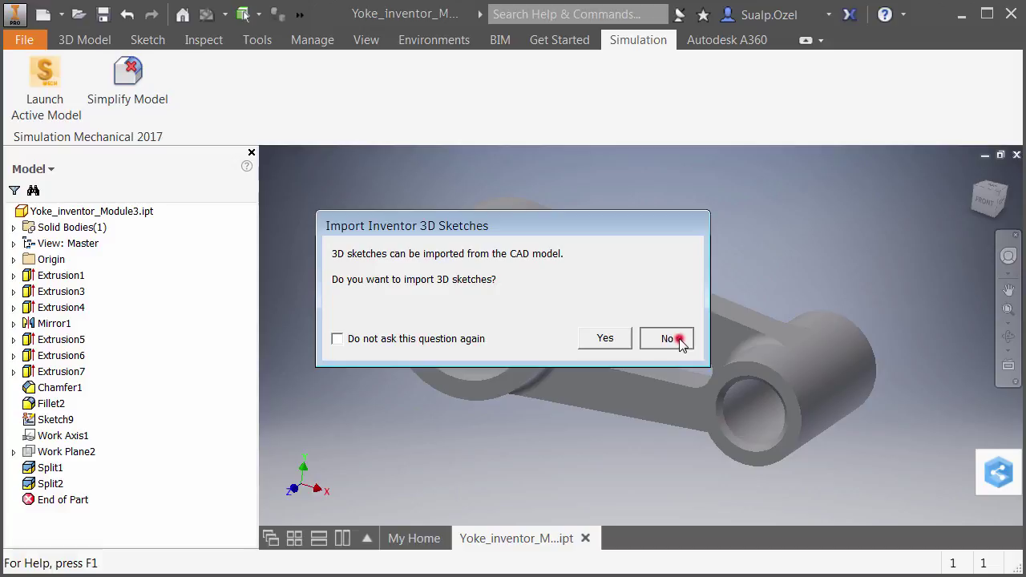
left_click(679, 340)
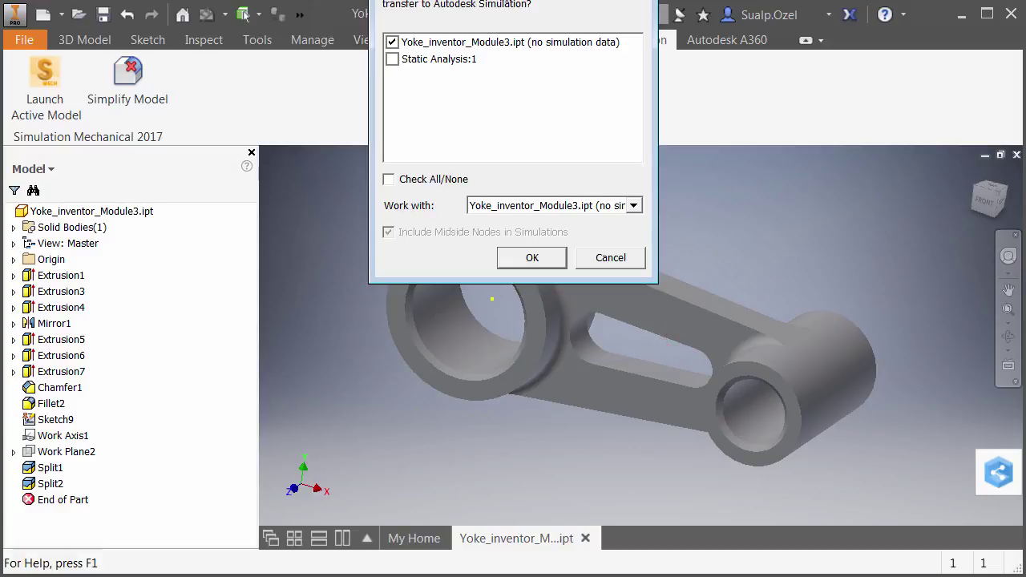
Step: Check Static Analysis:1, set Work with to Static Analysis:1, turn off midside nodes, and confirm
left_click_drag(516, 0, 456, 140)
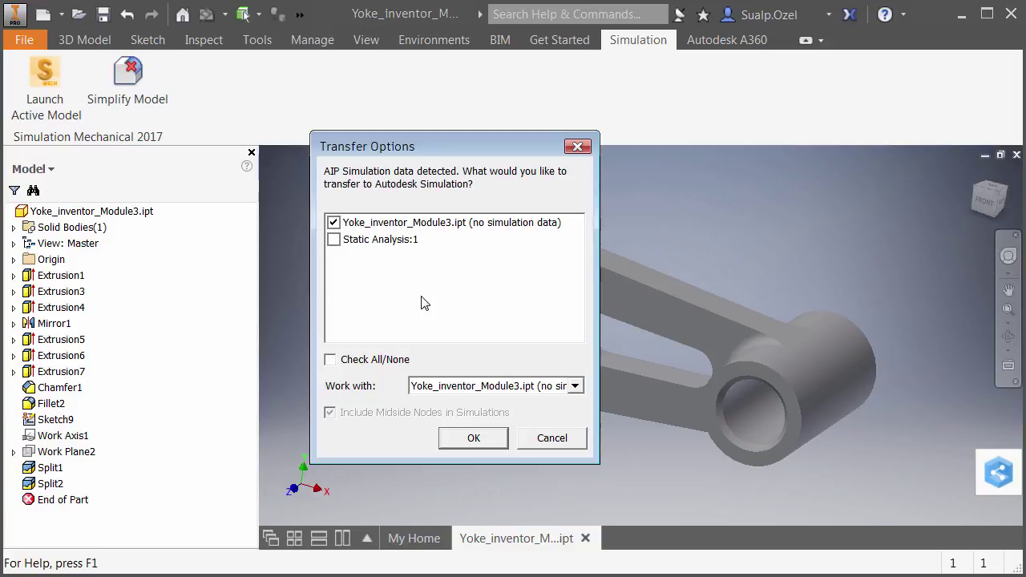
left_click(333, 240)
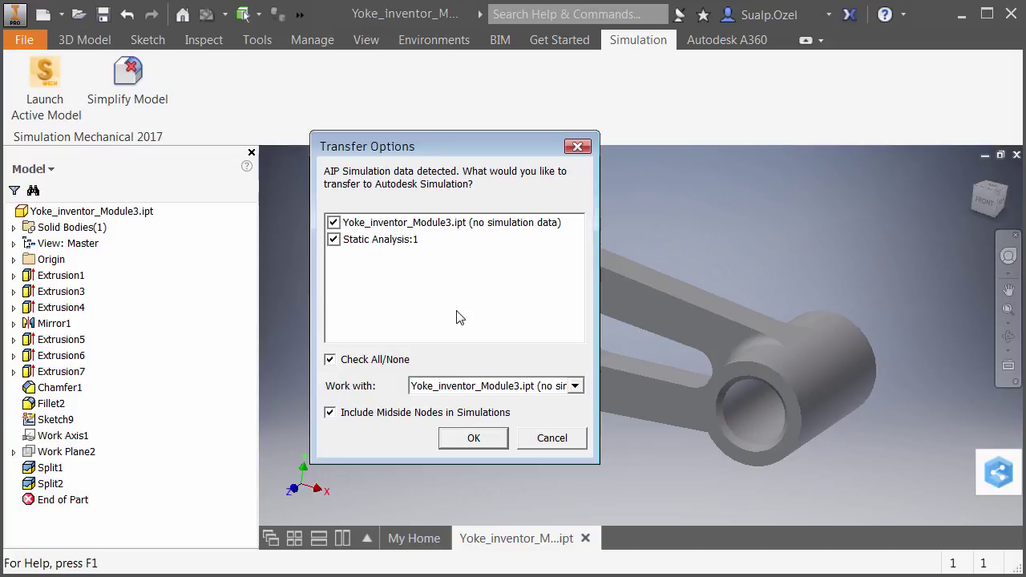
left_click(575, 386)
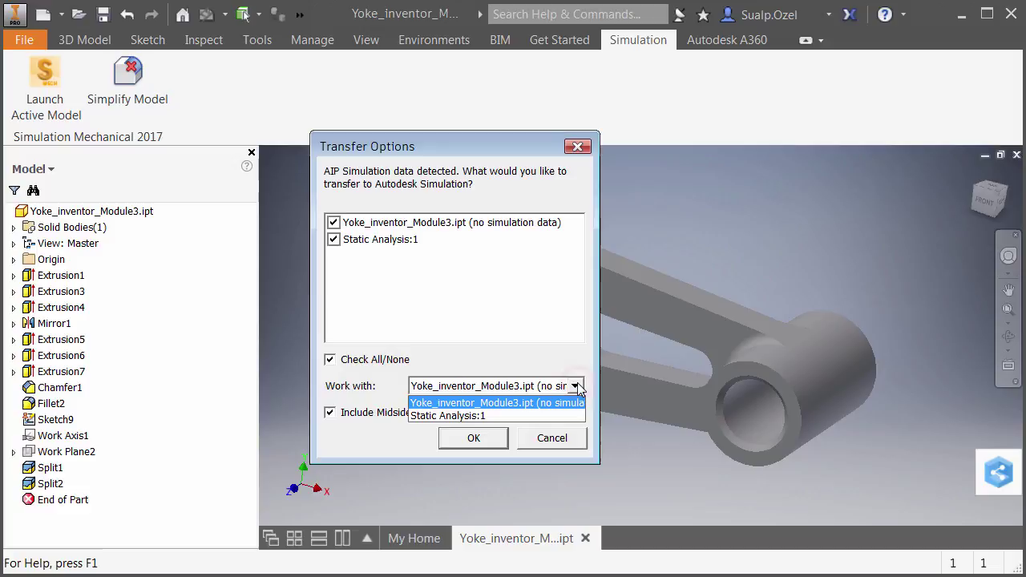
left_click(507, 416)
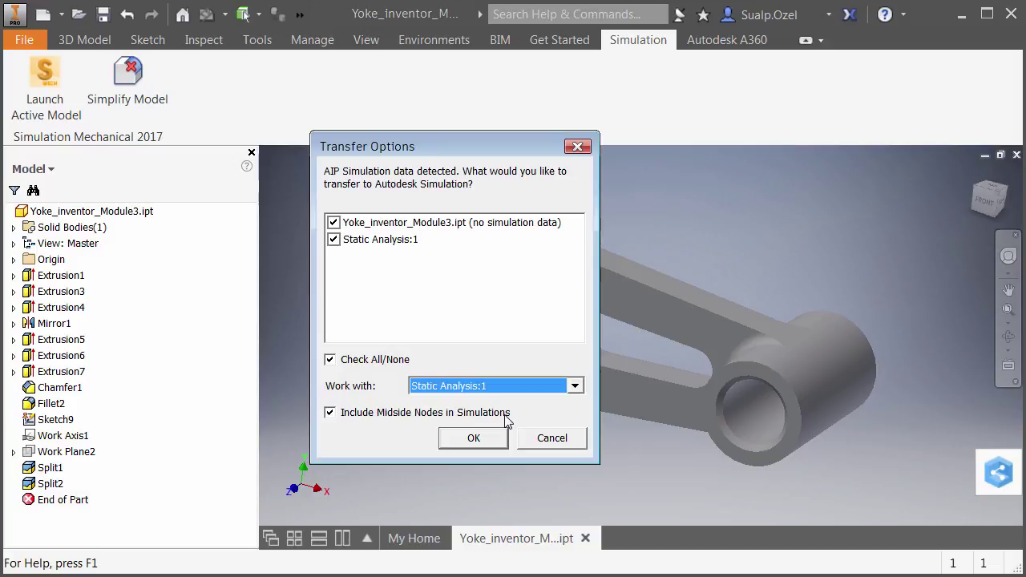
left_click(331, 413)
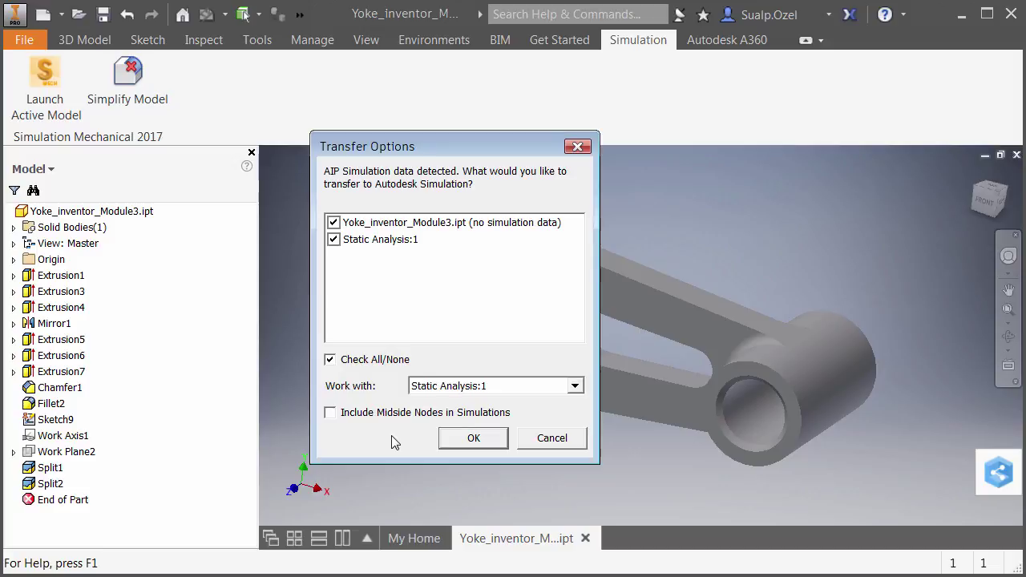
left_click(493, 438)
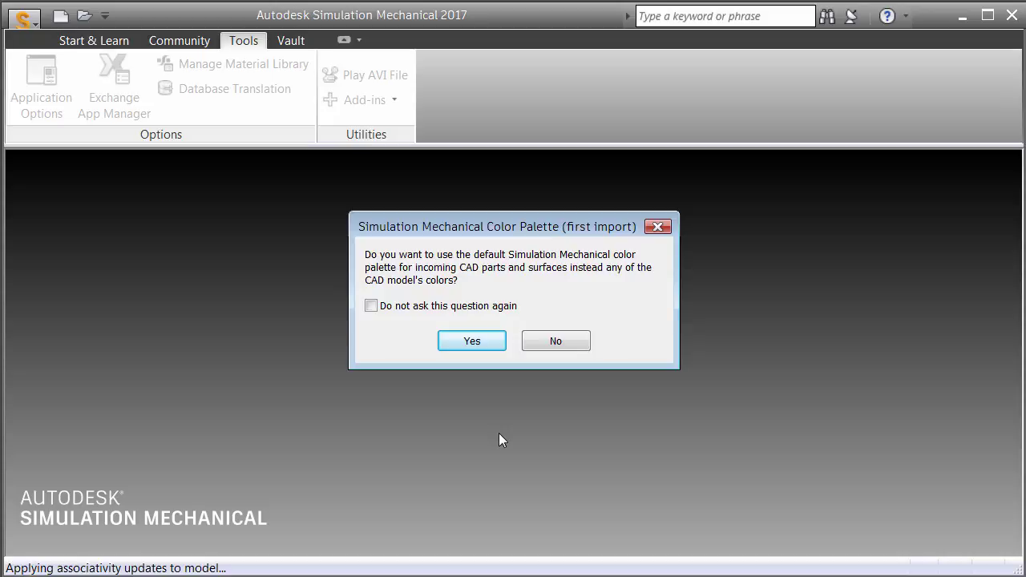
Step: Decline the default color palette twice and accept CAD part names for the yoke
left_click(581, 342)
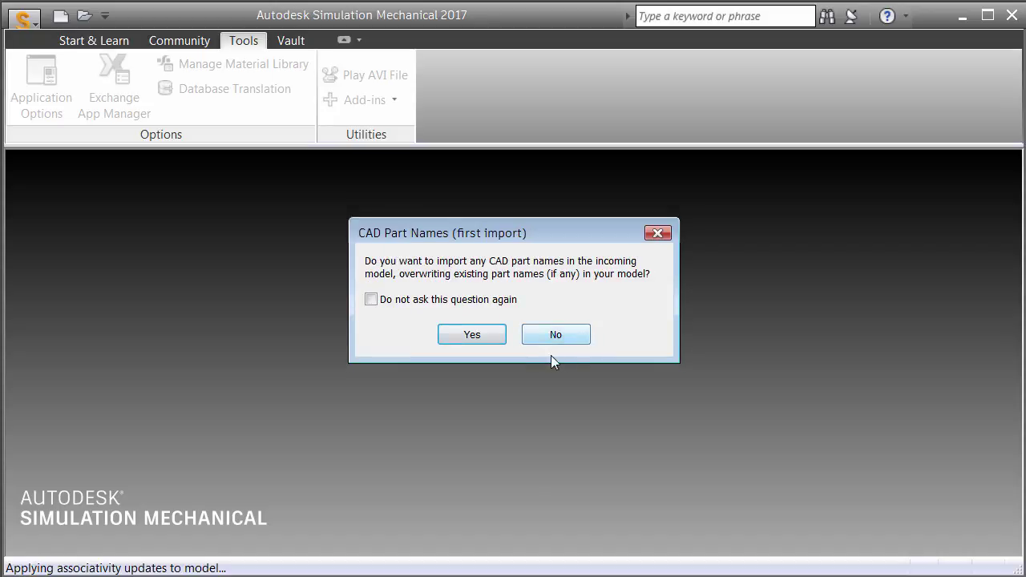
left_click(487, 335)
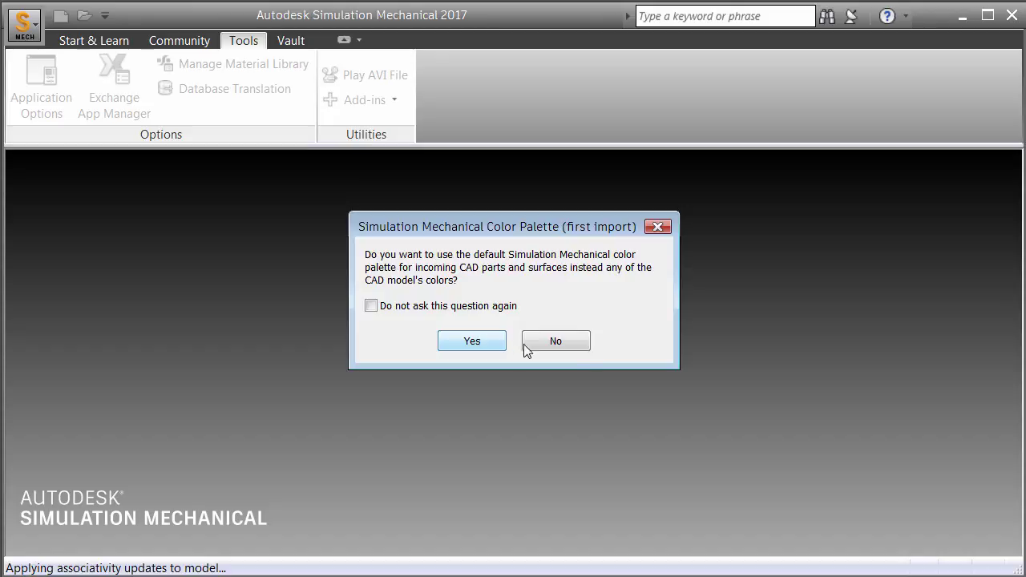
left_click(572, 343)
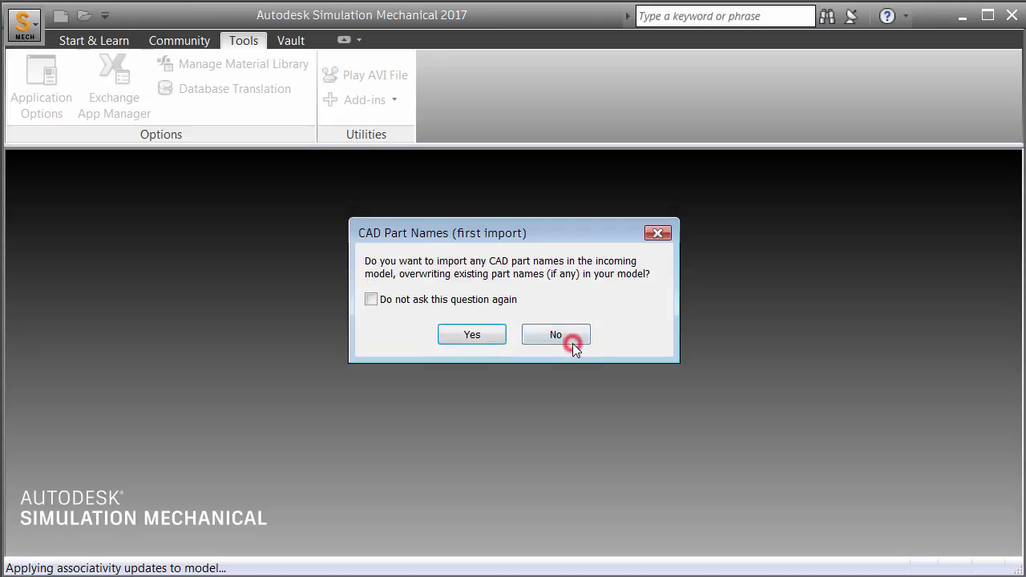
Step: Accept CAD part names, then expand Load and Constraint Groups to inspect the pin-constraint surface
left_click(473, 335)
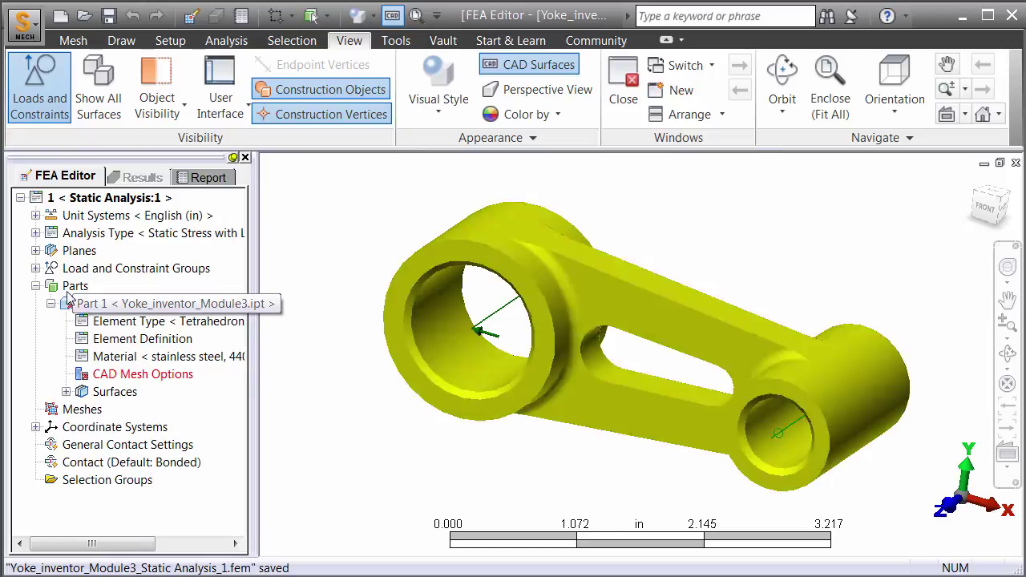
left_click(35, 268)
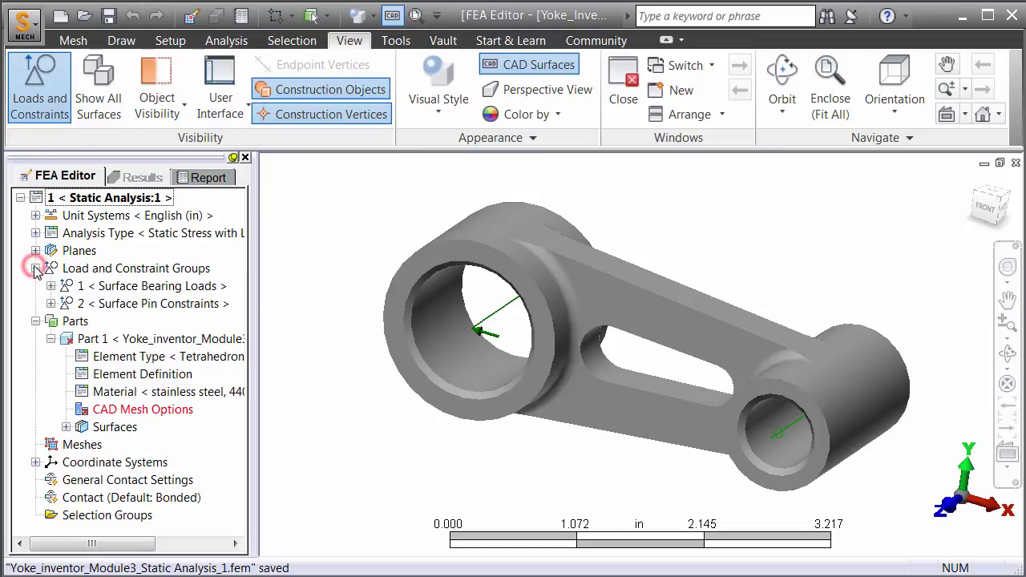
left_click(106, 305)
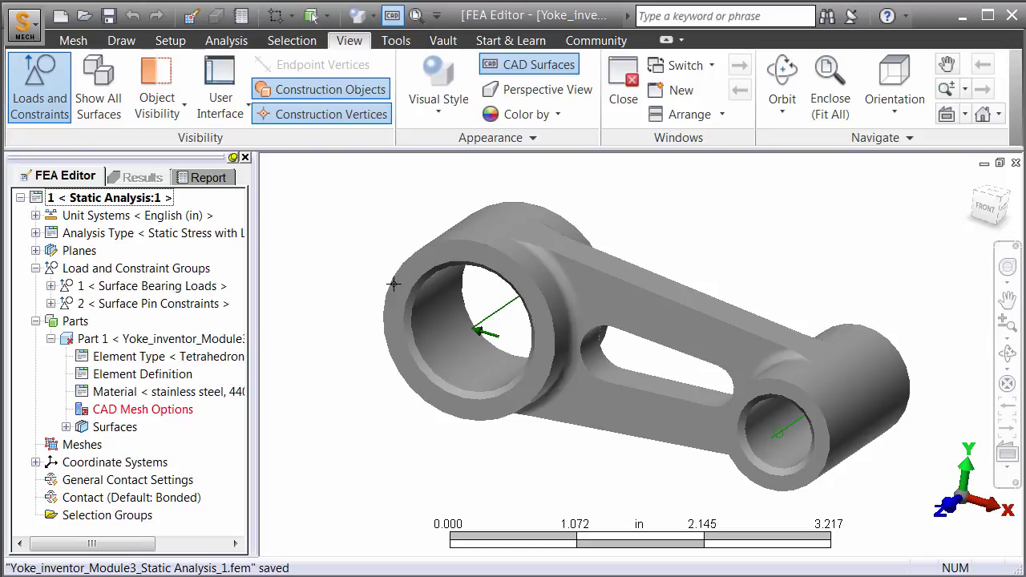
Step: Render the yoke as Shaded with Edges and set selection mode to Edges
left_click(445, 114)
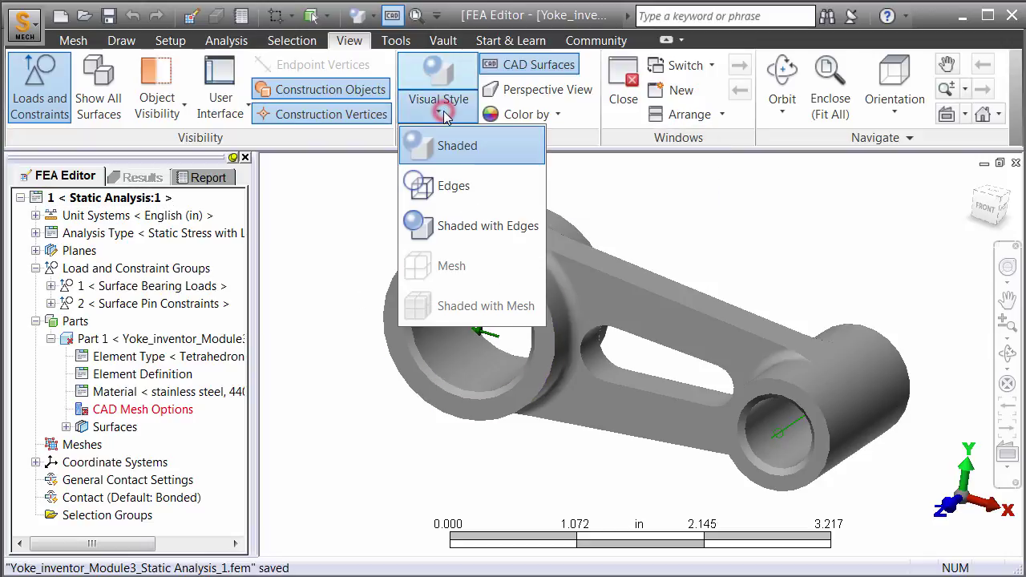
left_click(448, 229)
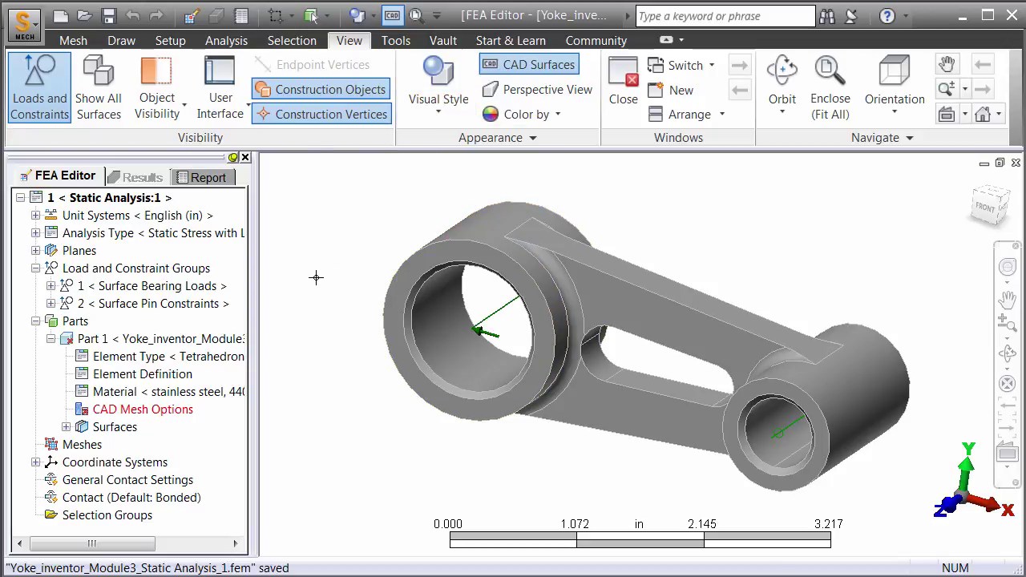
left_click(298, 42)
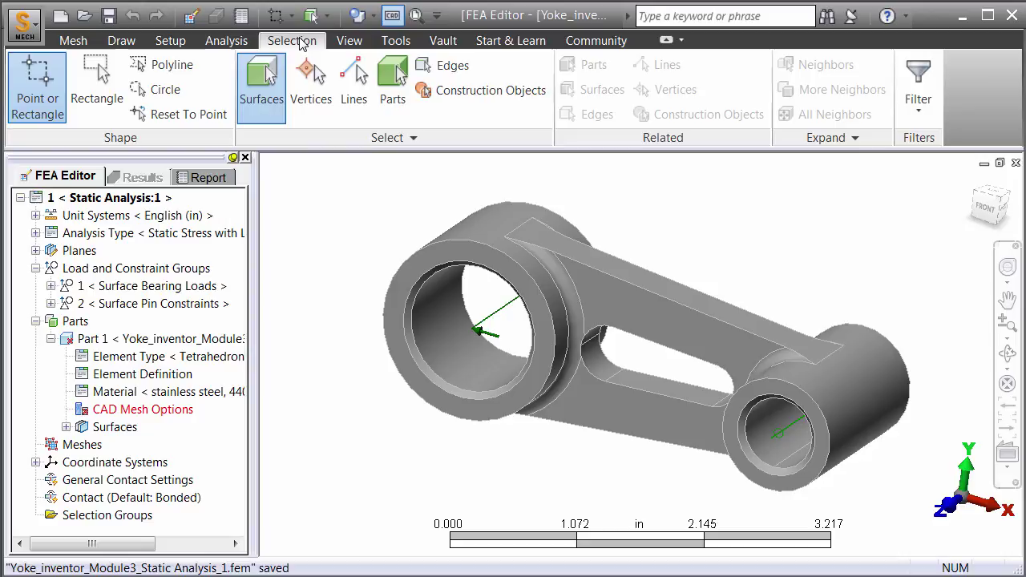
left_click(456, 66)
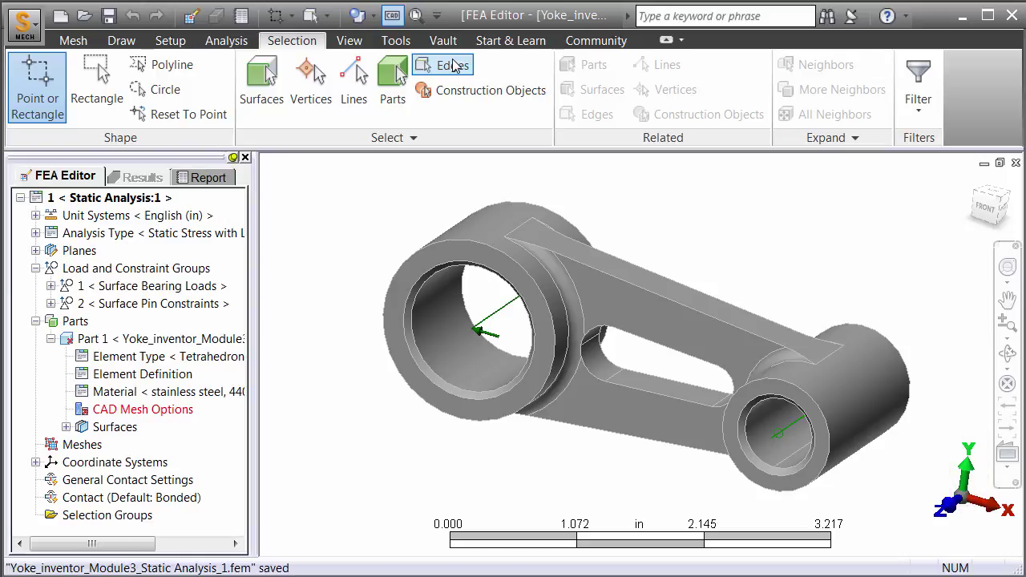
Step: Add a general constraint on the slot-end edge fixing Ty translation
left_click(454, 66)
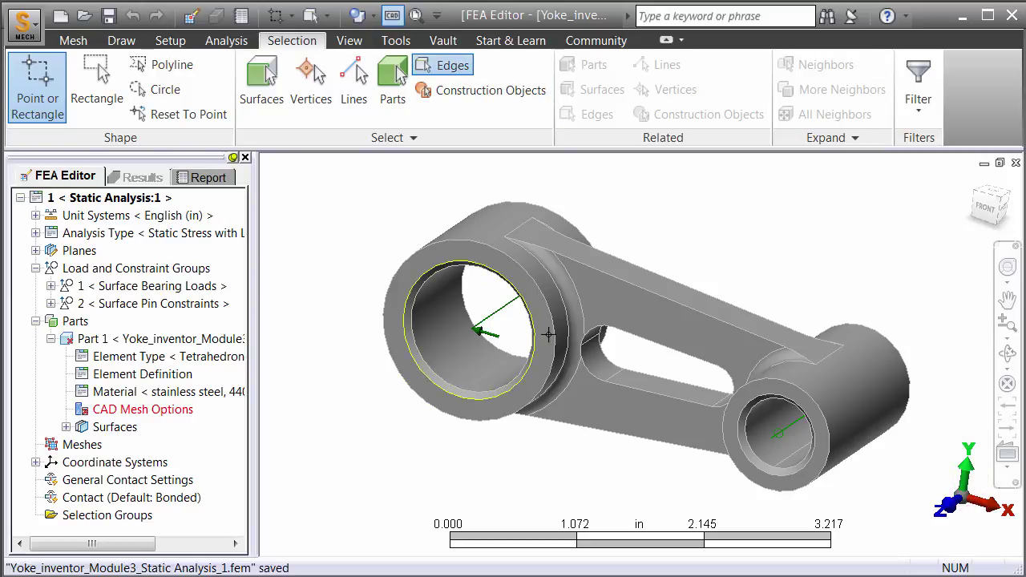
left_click(582, 337)
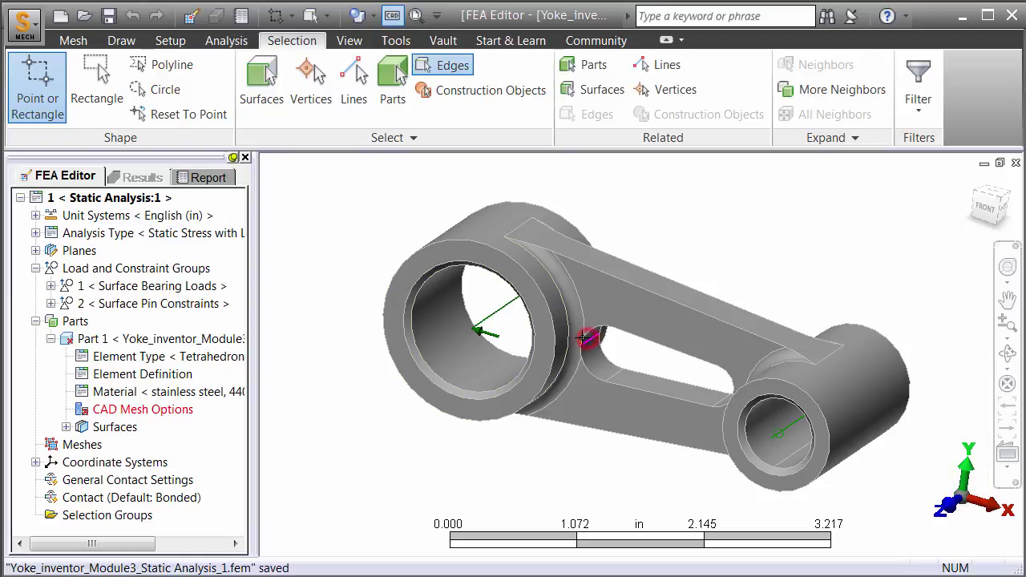
left_click(175, 41)
left_click(32, 83)
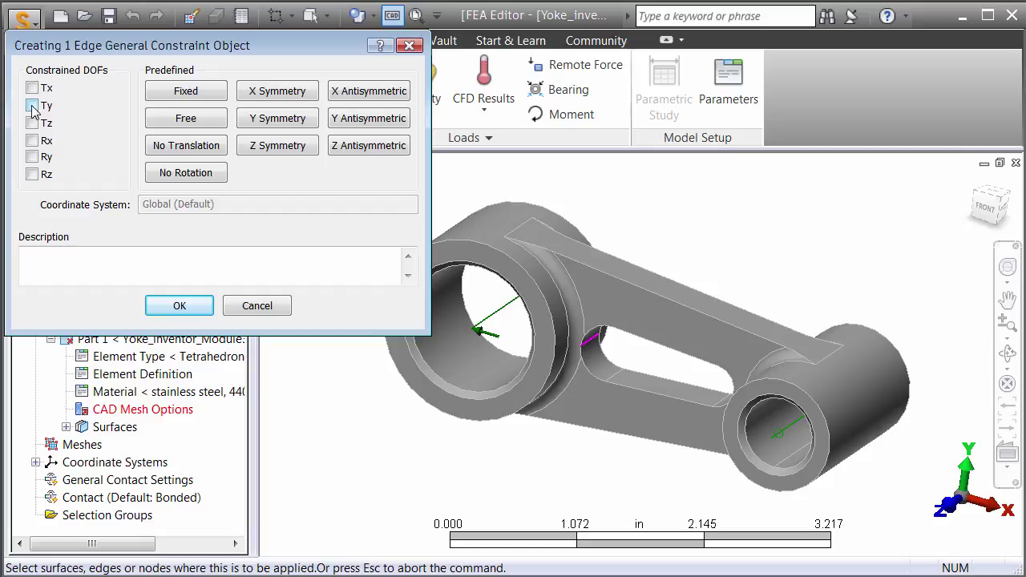
left_click(32, 105)
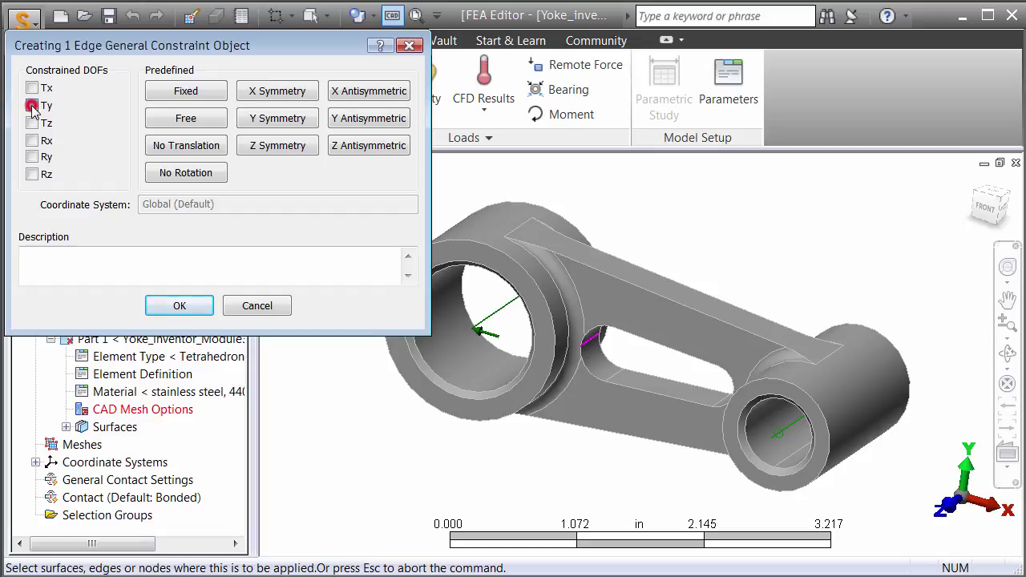
left_click(172, 304)
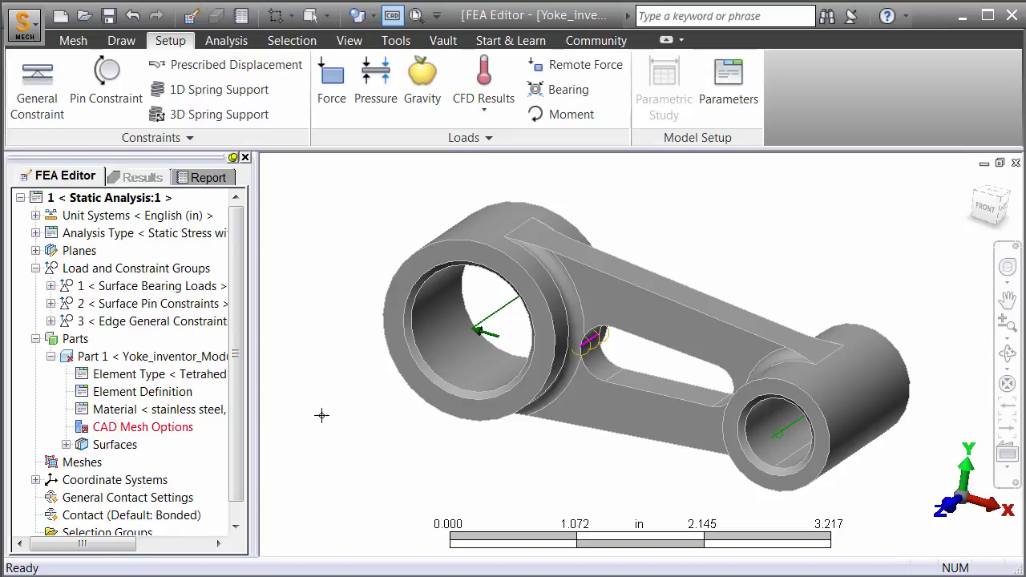
Step: In Model Mesh Settings, set surface mesh type to Absolute mesh size with size 0.09 in
left_click(78, 42)
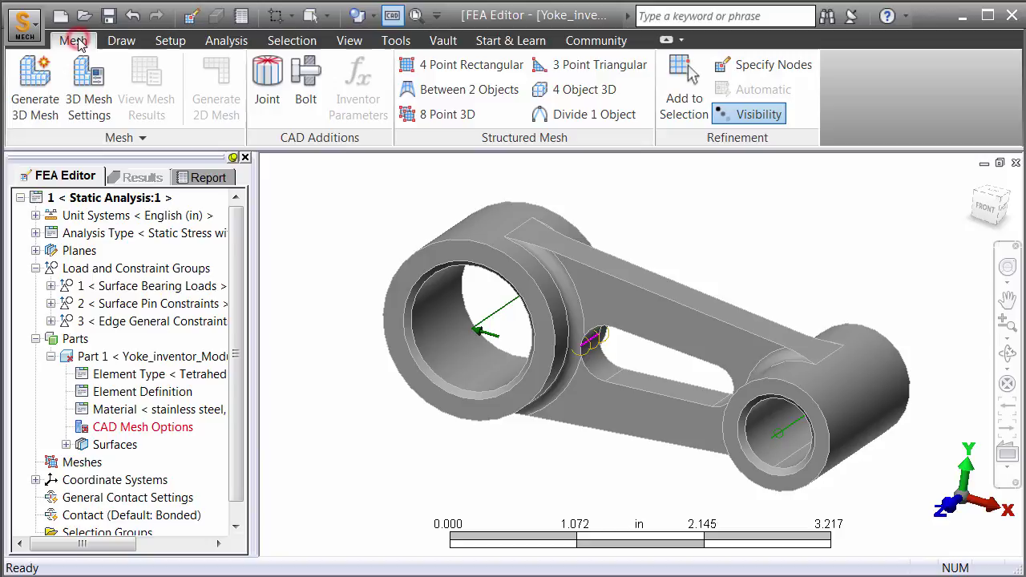
left_click(92, 96)
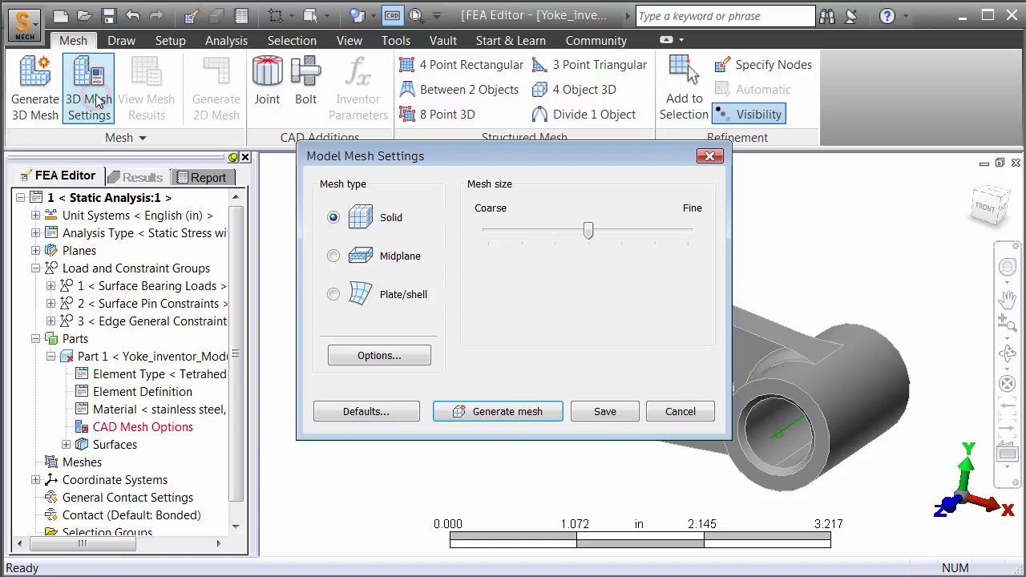
left_click(373, 355)
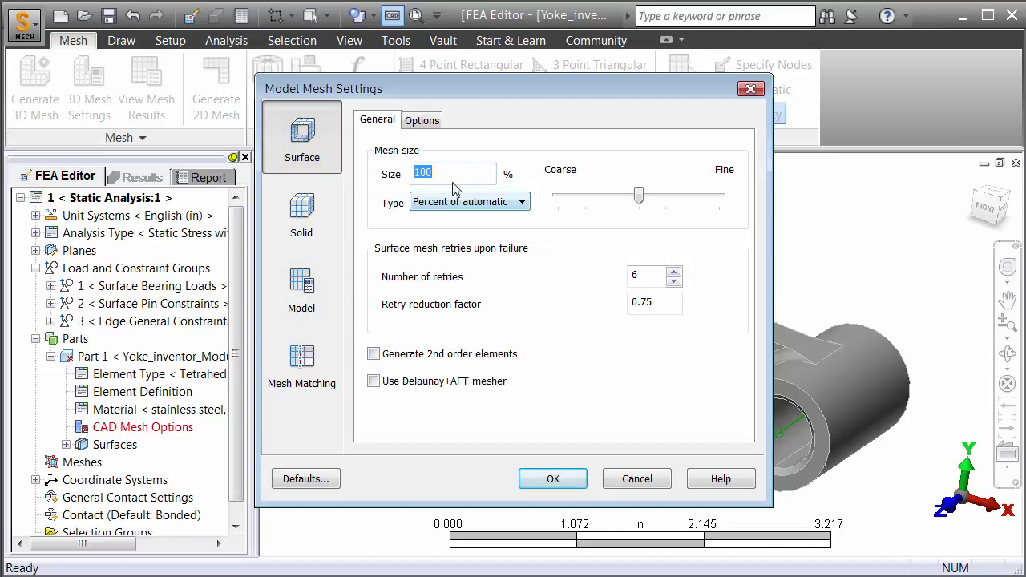
left_click(521, 205)
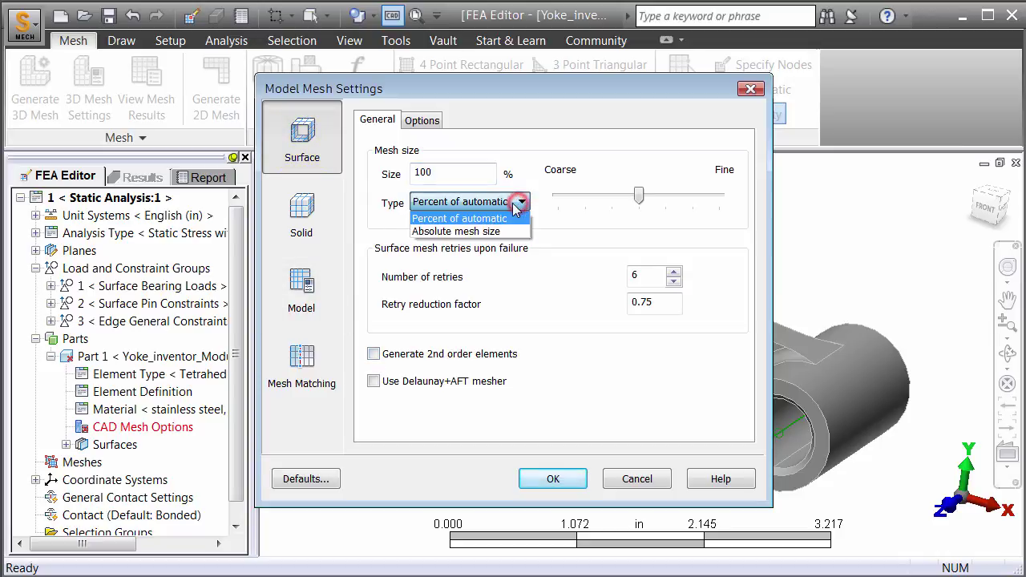
left_click(439, 233)
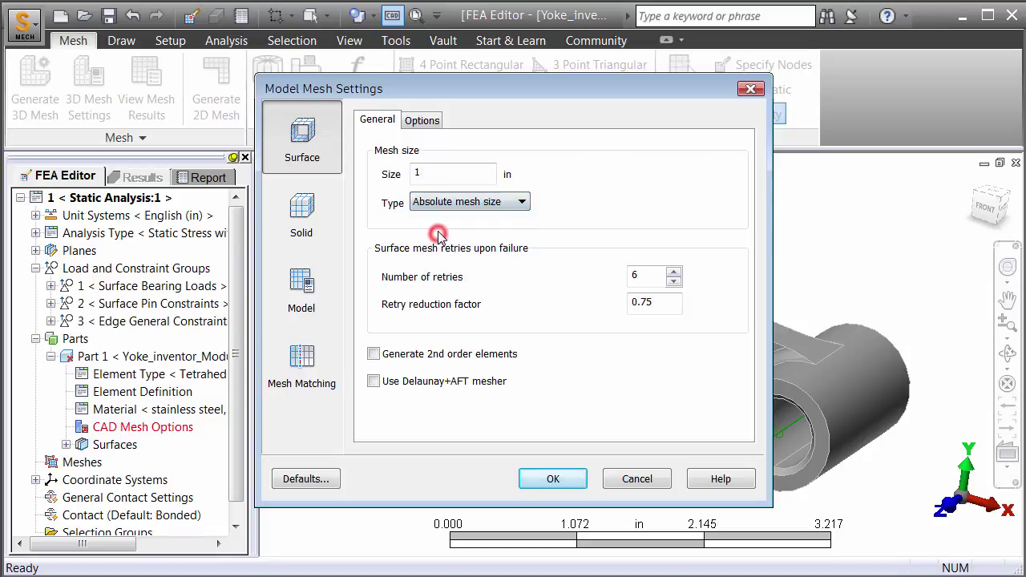
double_click(426, 172)
type("0.09")
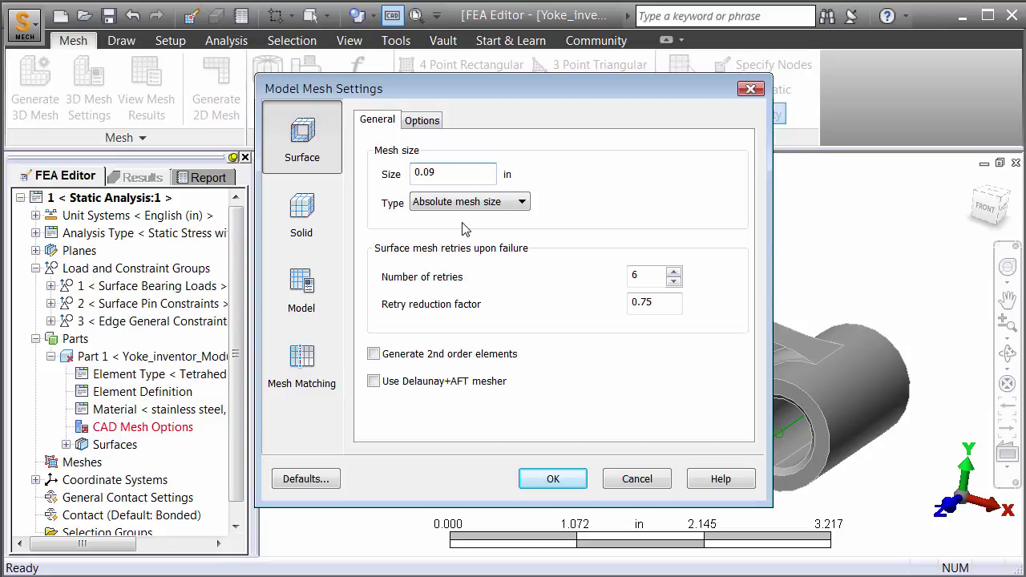
Step: Set the solid mesh option to Bricks and tetrahedra
left_click(299, 206)
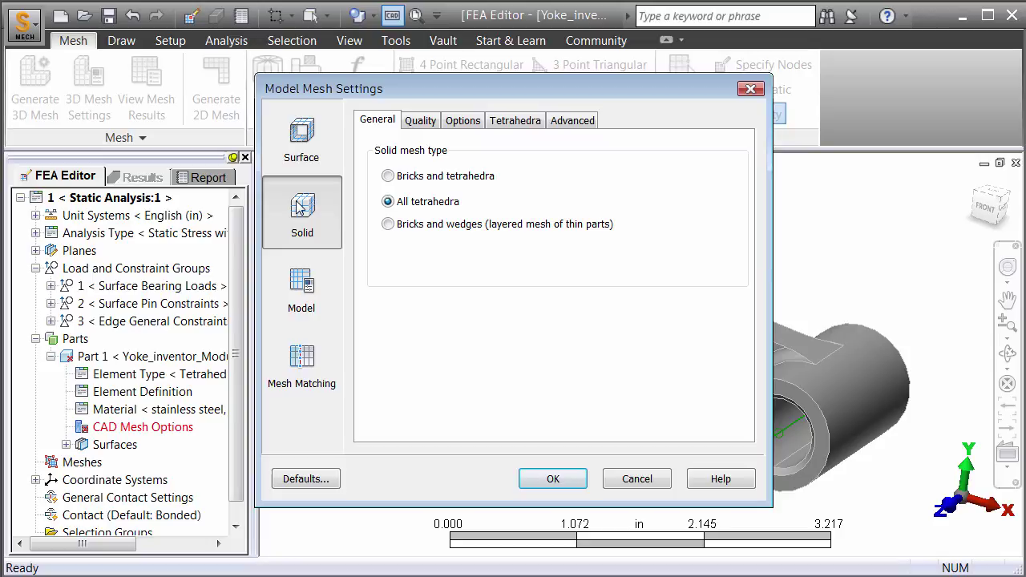
left_click(389, 177)
Step: Accept the mesh options and generate the 3D brick mesh on the yoke
left_click(557, 479)
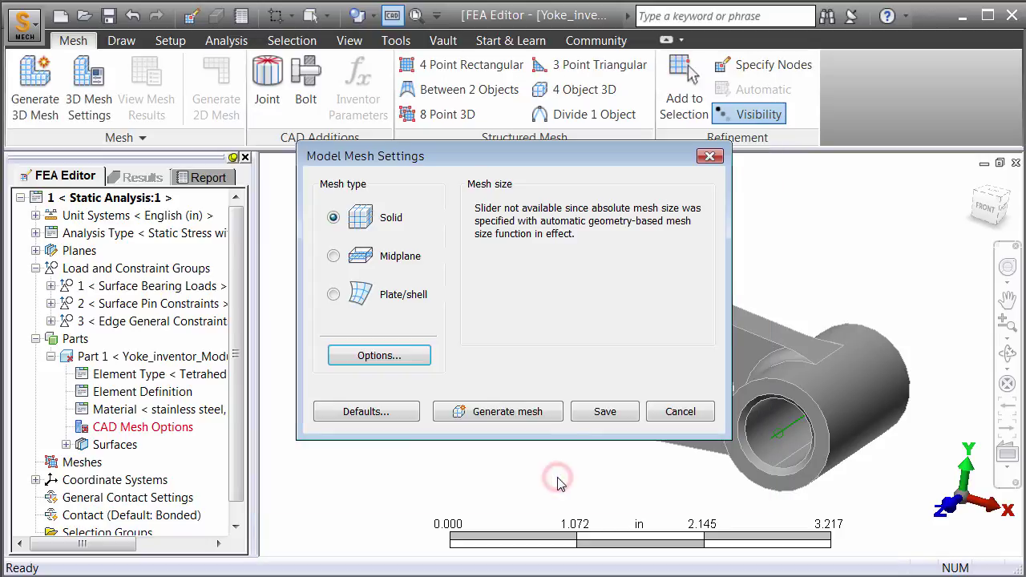
left_click(508, 413)
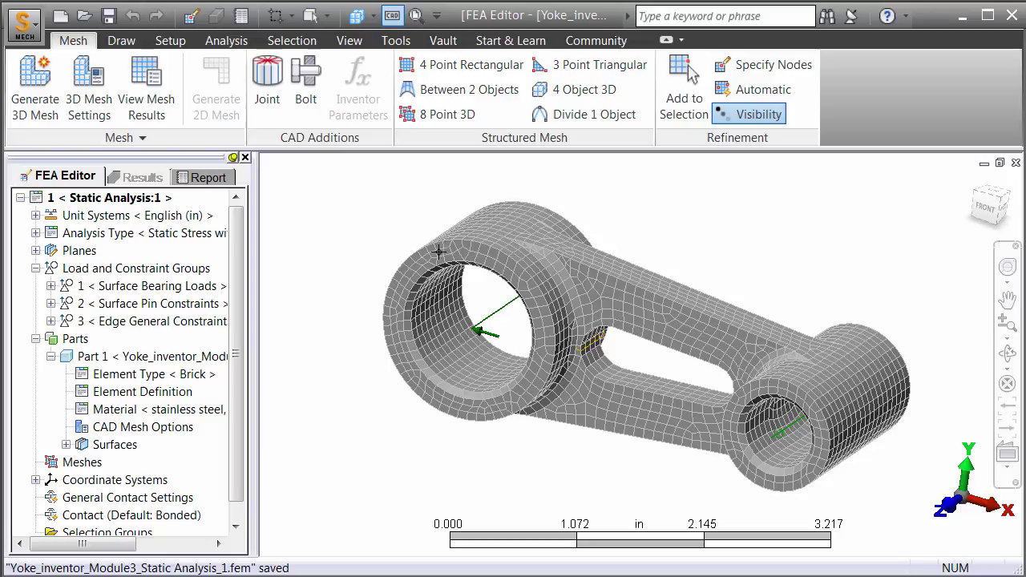
Step: Run the Static Analysis:1 simulation to get the displacement magnitude results
left_click(224, 41)
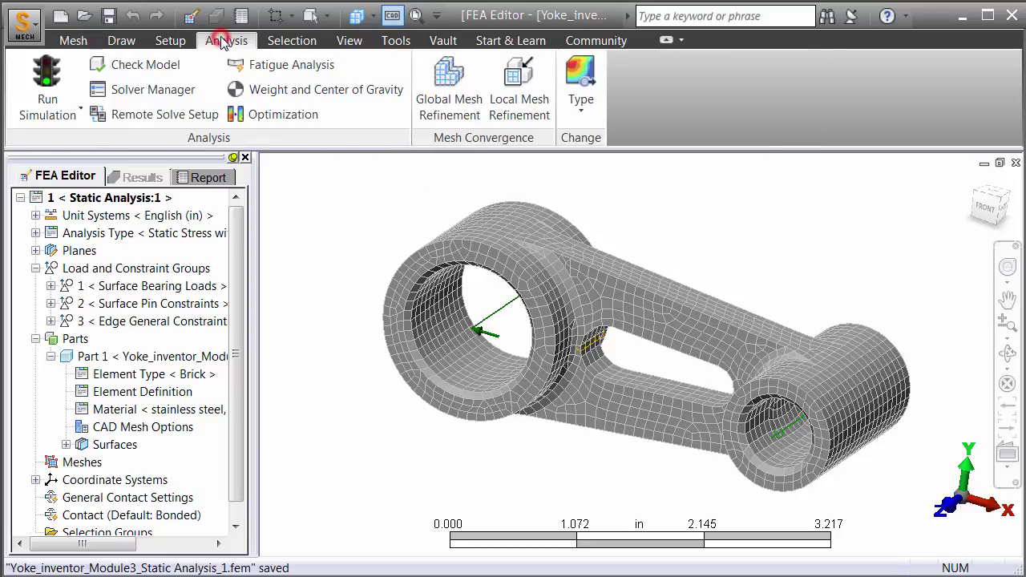
left_click(53, 71)
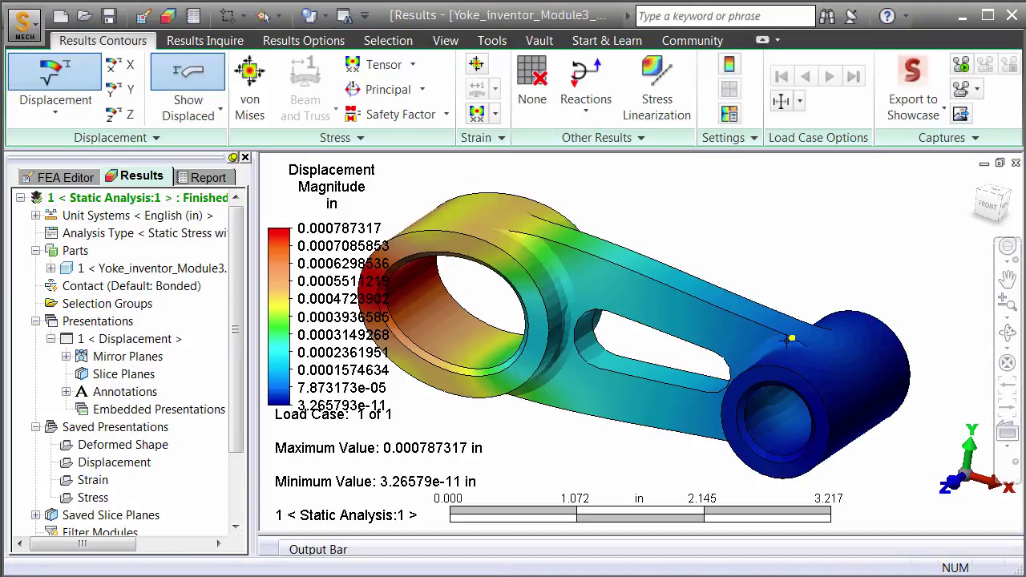
middle_click_drag(589, 321, 646, 303)
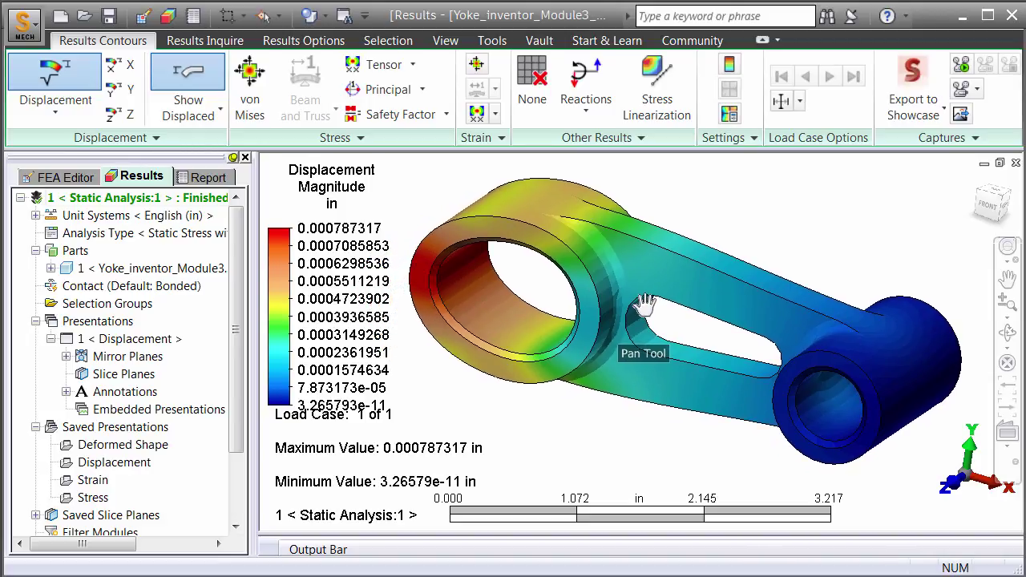
scroll(646, 303, "up", 1)
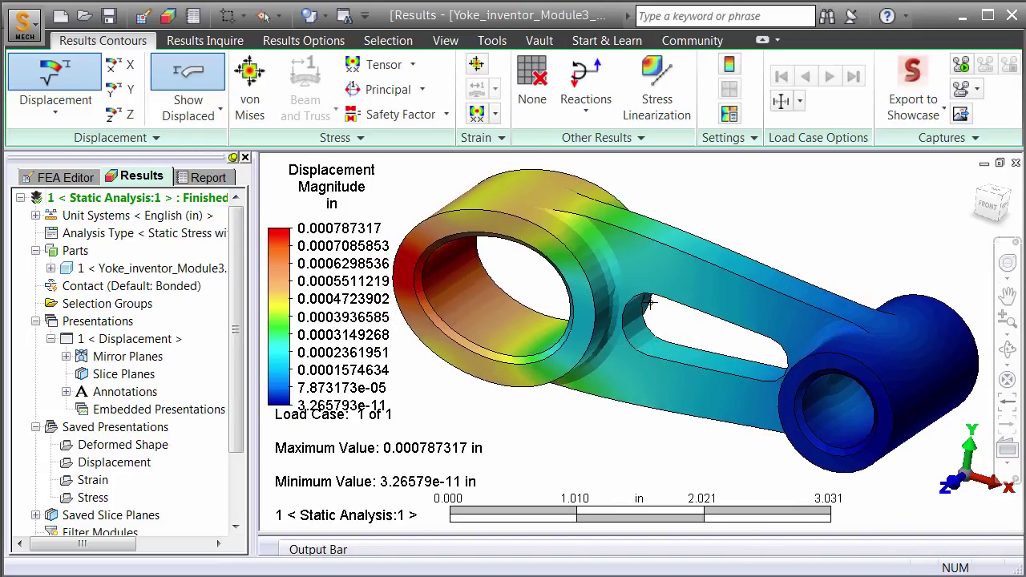
scroll(650, 303, "down", 1)
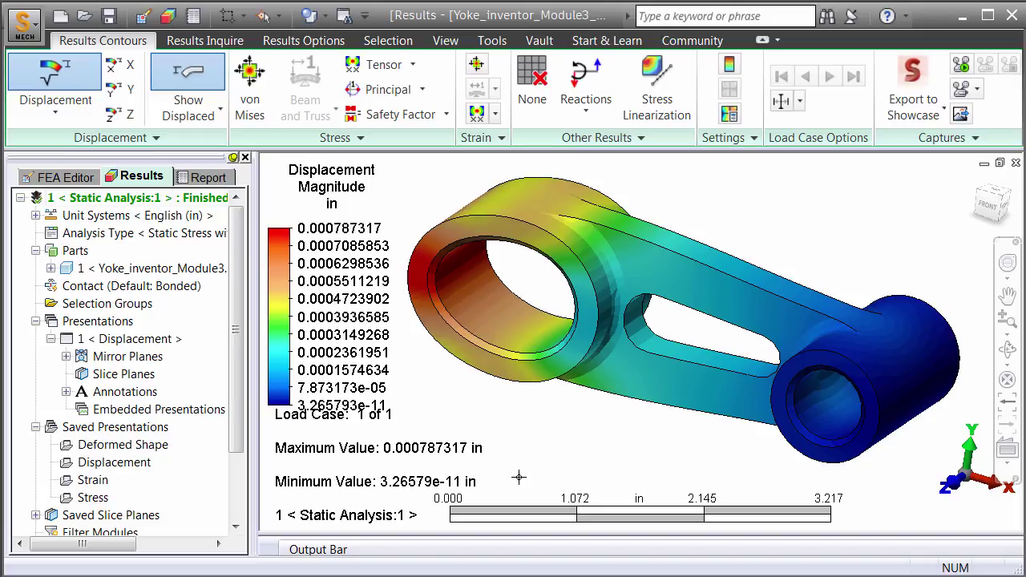
scroll(602, 406, "down", 1)
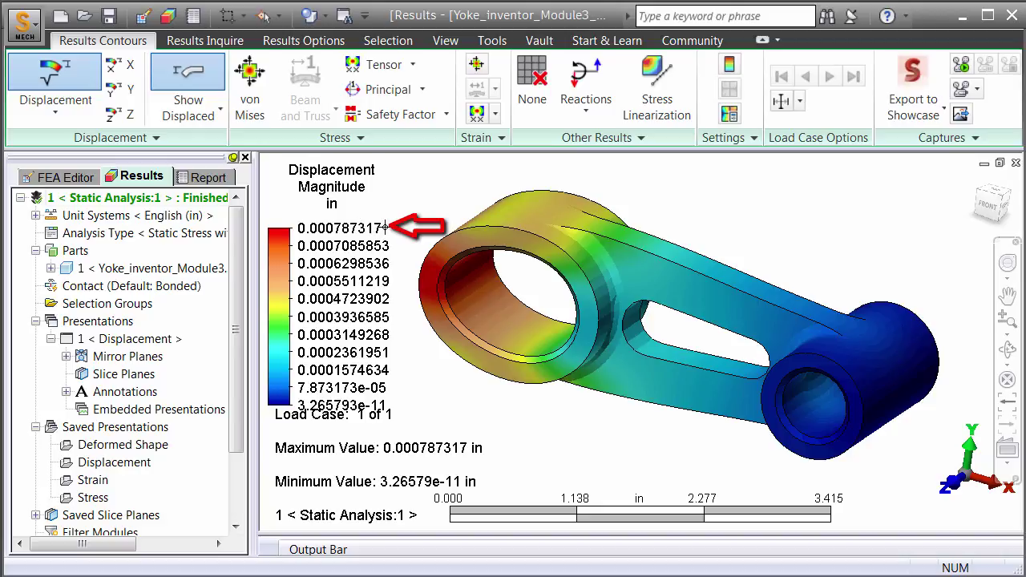
Step: Plot the yoke's von Mises stress, ranging from 93.6211 to 9542.87 lbf/(in^2)
left_click(250, 80)
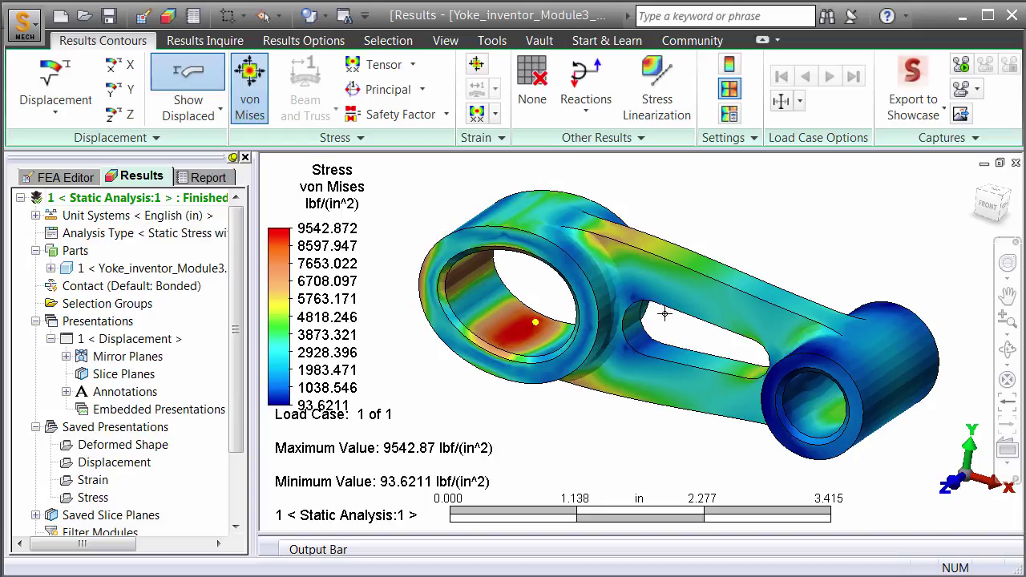
Step: Close the results and the analysis model, saving the changes
left_click(1015, 162)
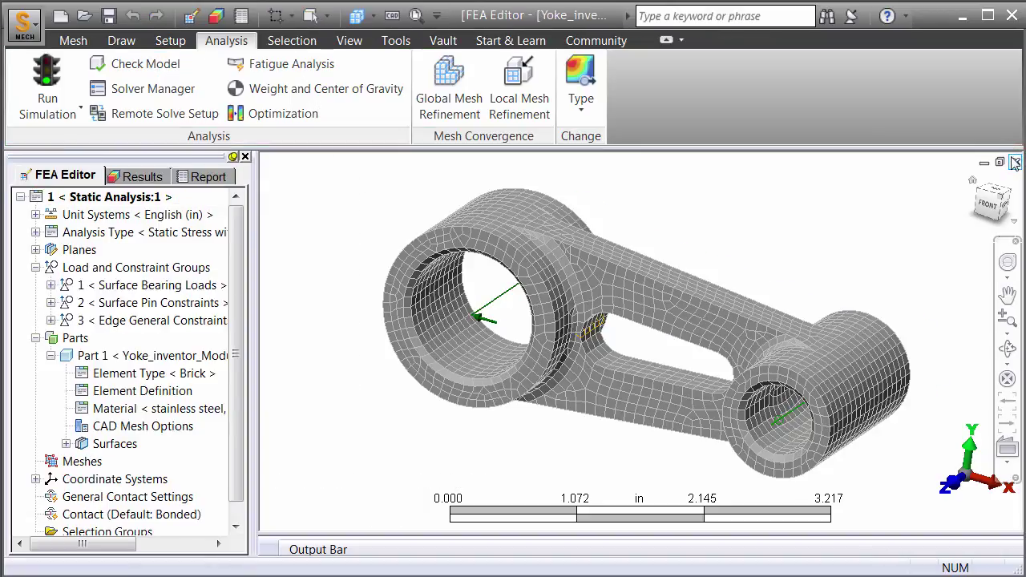
left_click(1015, 163)
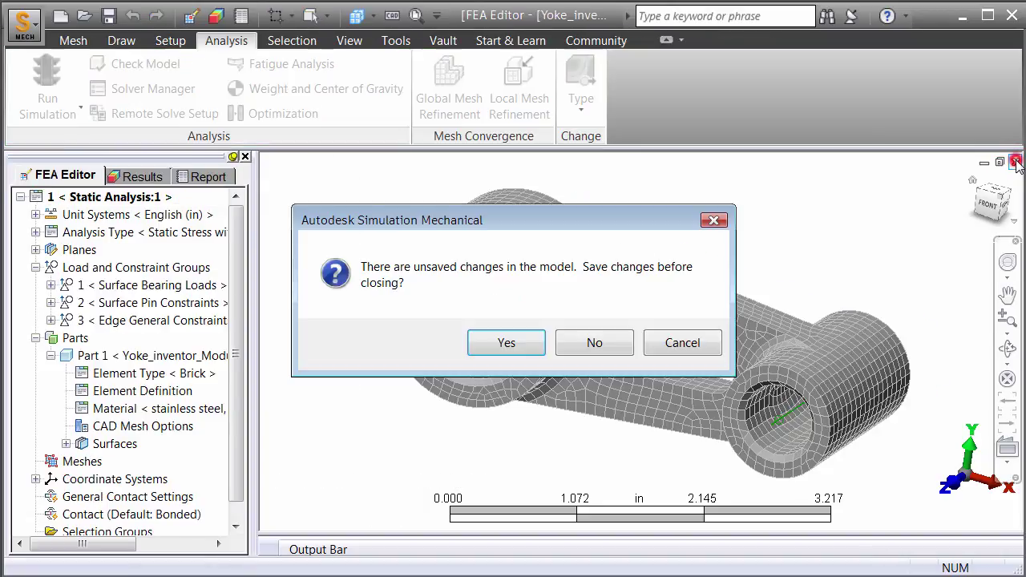
left_click(506, 343)
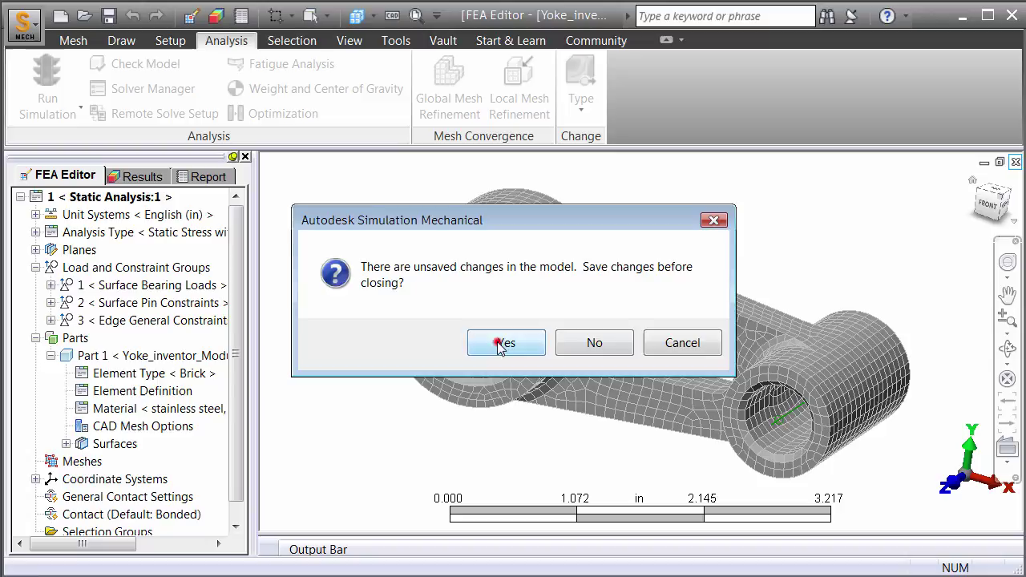
Step: Reopen Yoke_inventor_Module3.fem in the FEA Editor and show the Mesh tab
left_click(84, 16)
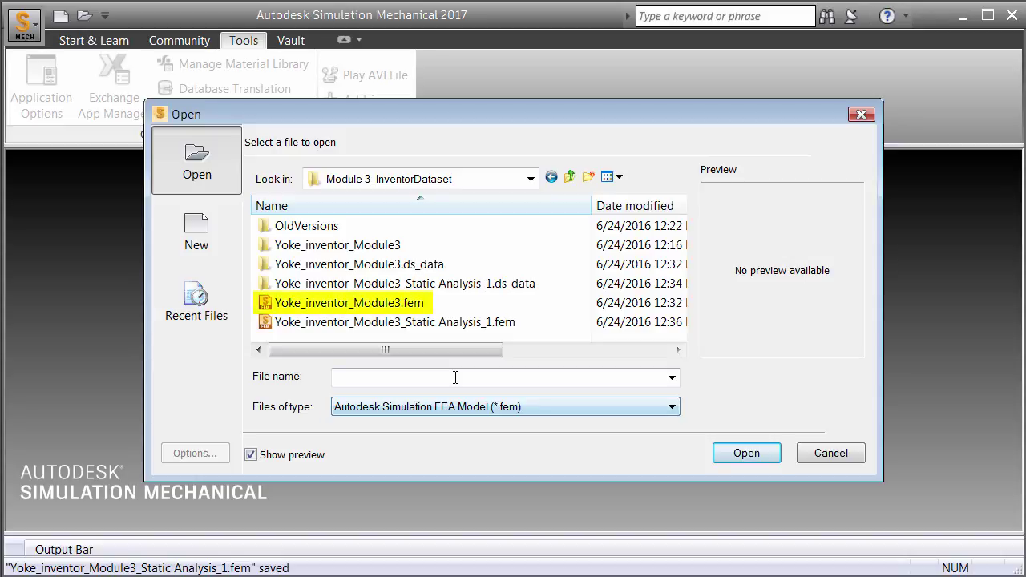
left_click(373, 303)
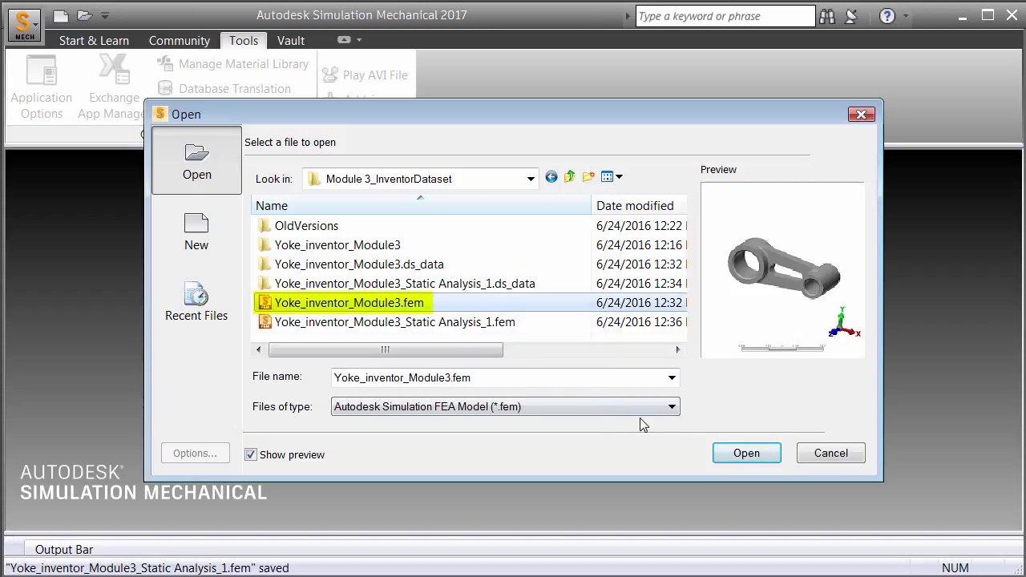
left_click(759, 457)
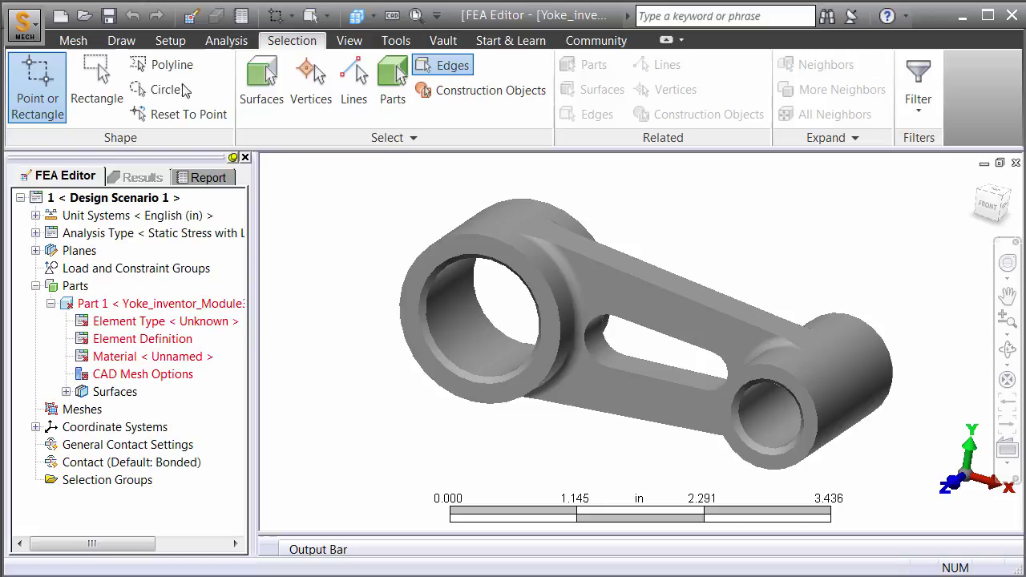
left_click(78, 41)
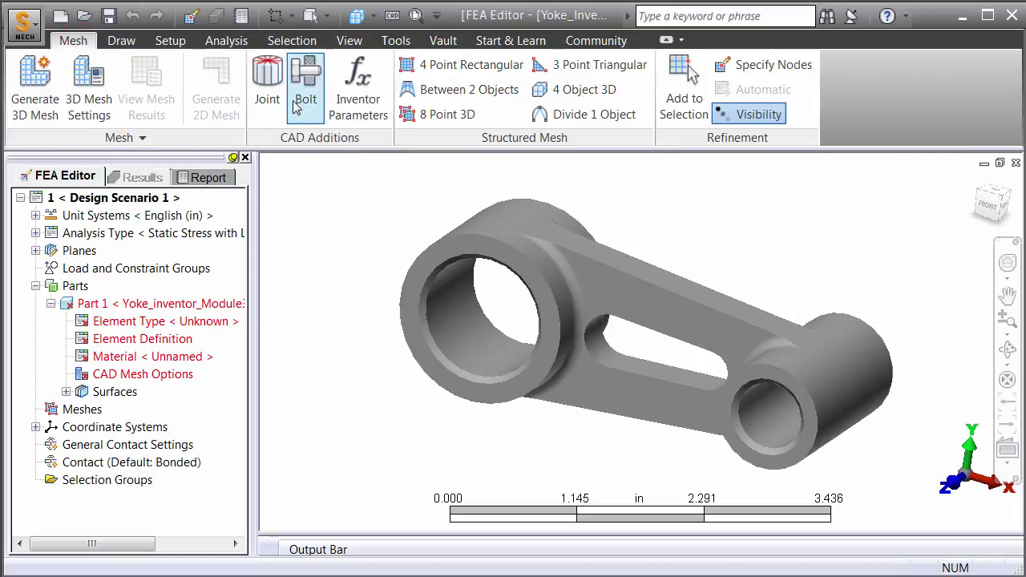
Step: Show the yoke's Inventor Parameters beside the model and expand Fillet2 to show d38 at 0.1 in
left_click(370, 91)
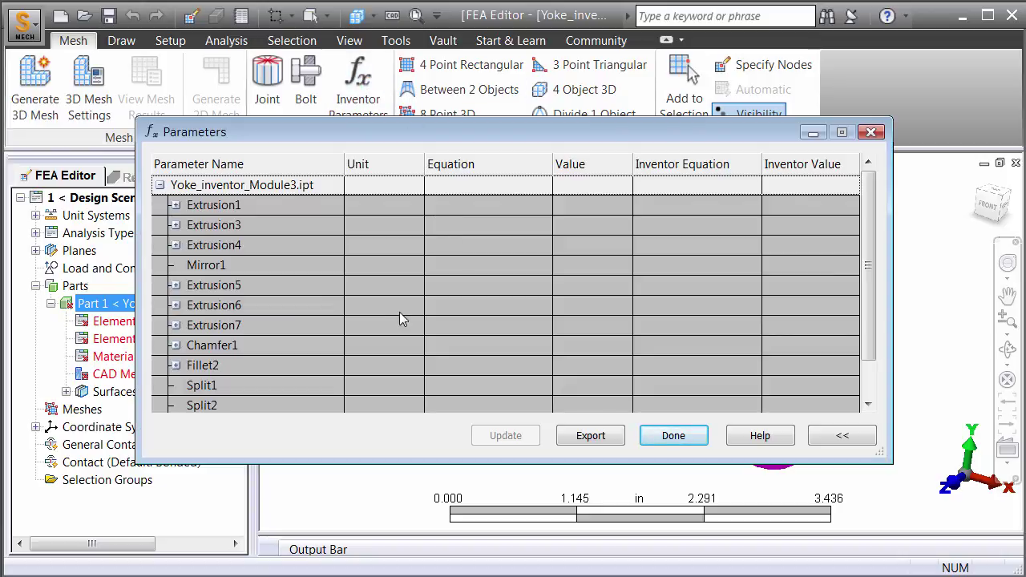
left_click_drag(869, 334, 872, 391)
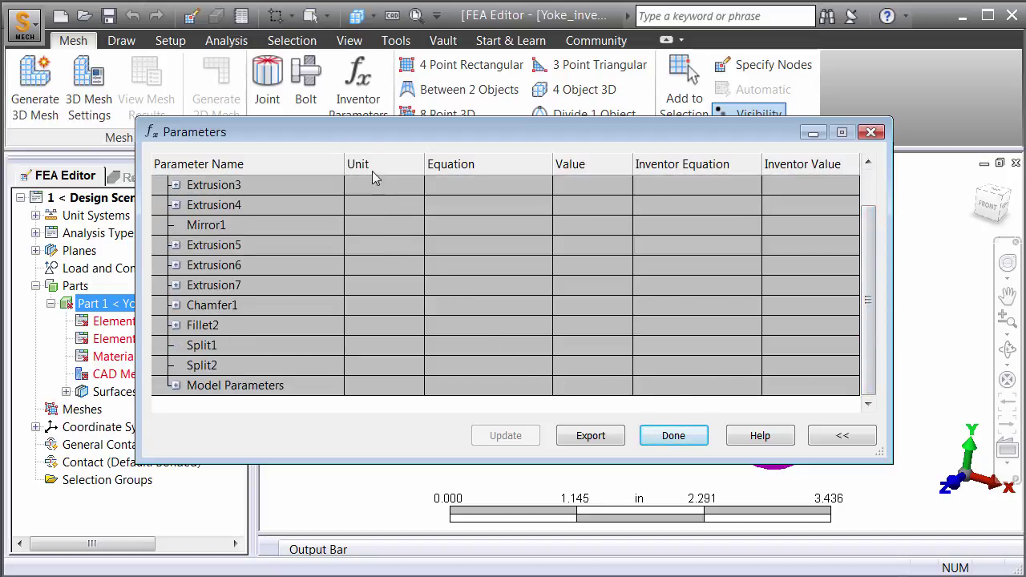
left_click_drag(360, 136, 253, 51)
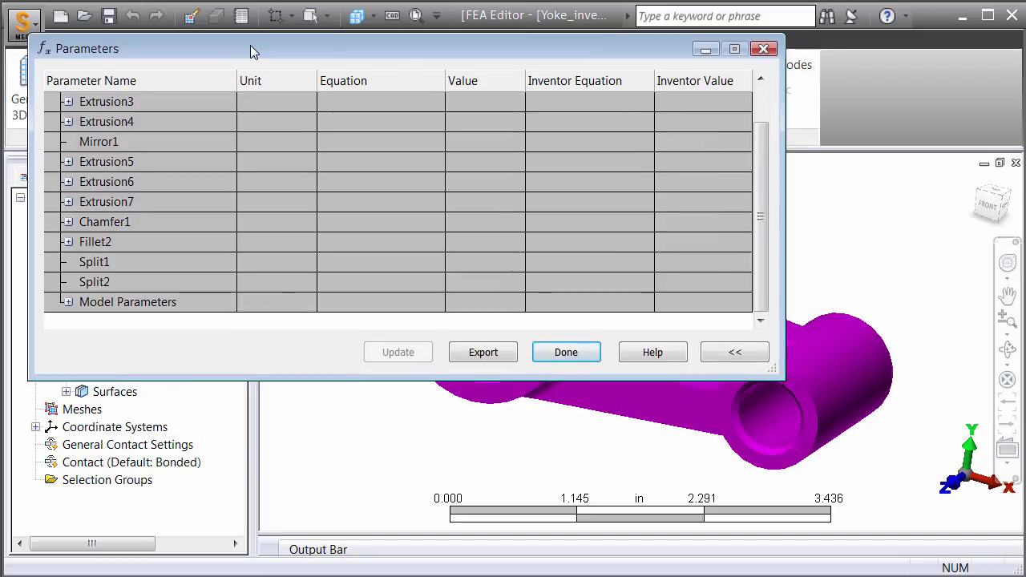
left_click(90, 243)
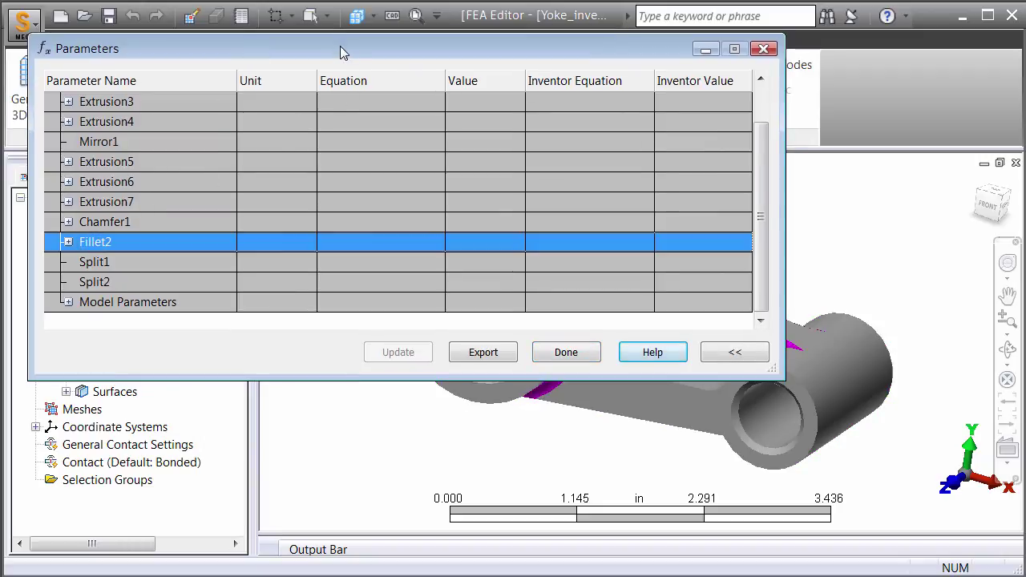
left_click_drag(340, 47, 360, 20)
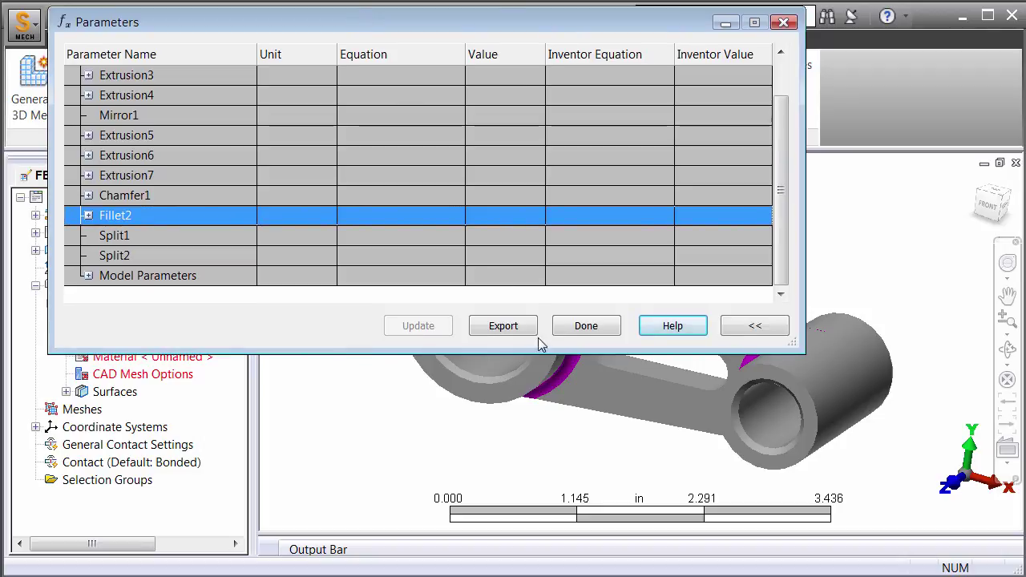
left_click(590, 417)
middle_click_drag(591, 420, 588, 470)
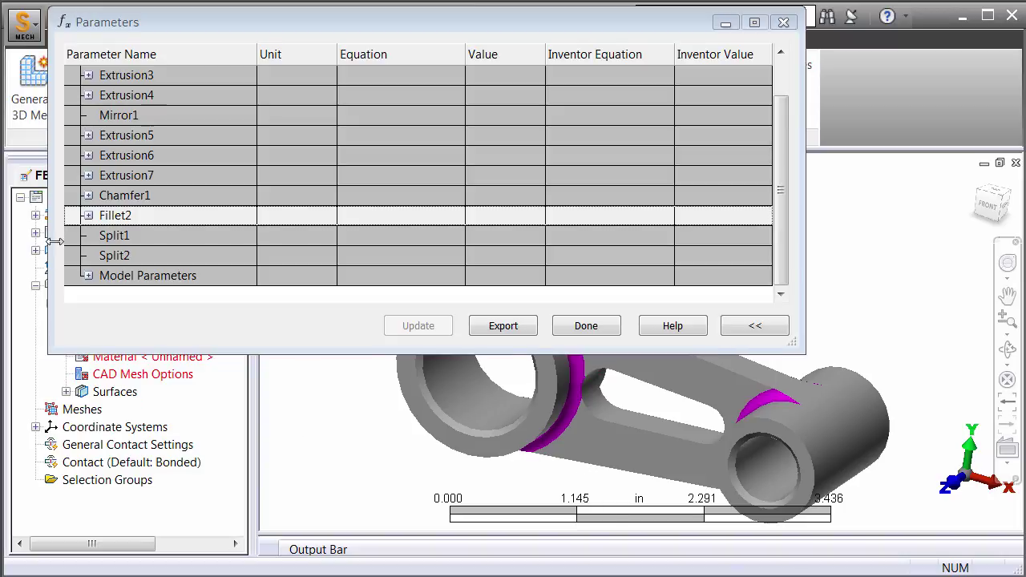
left_click(89, 216)
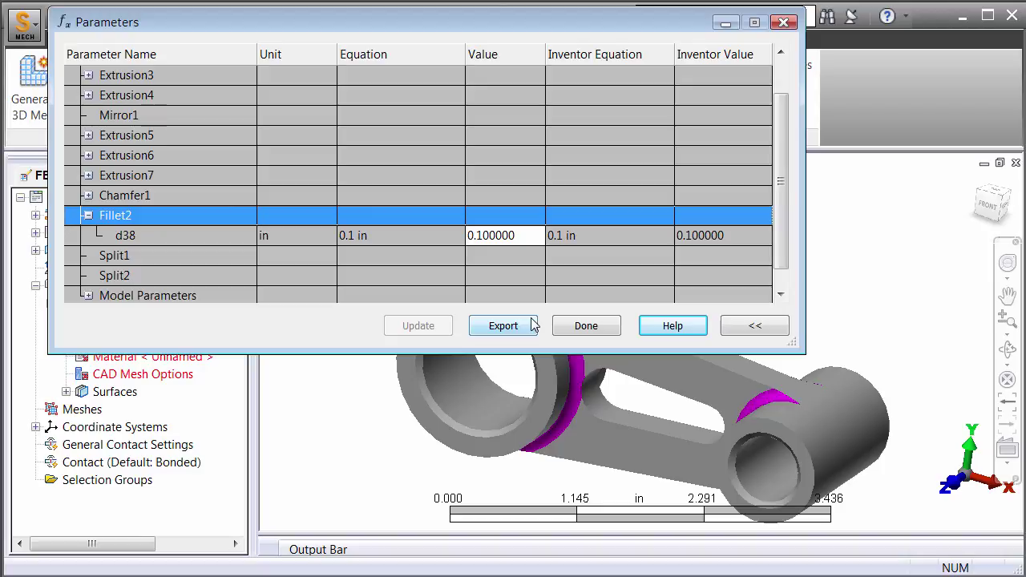
Step: Close the Parameters dialog with Done, leaving Fillet2's d38 at 0.1 in
left_click(586, 325)
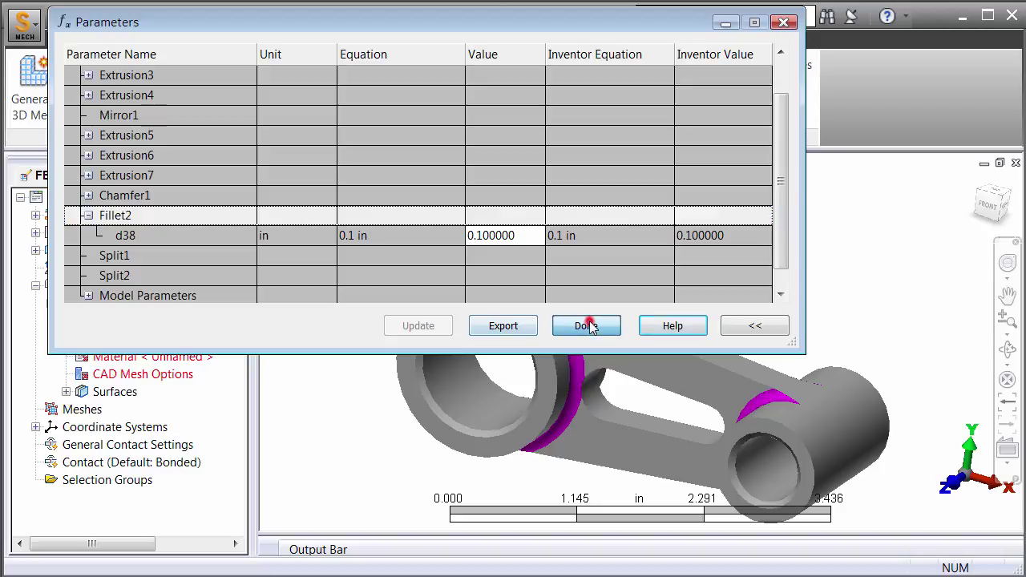